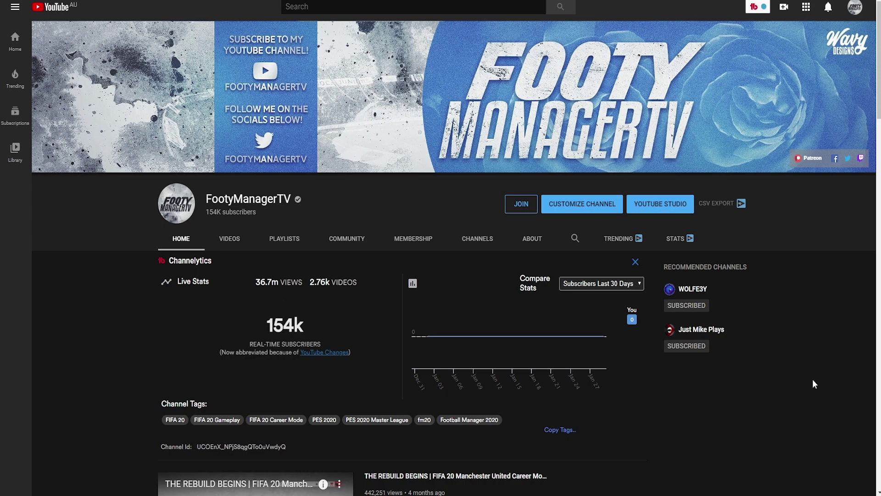
scroll(812, 384, down, 1)
scroll(813, 384, down, 1)
scroll(813, 383, down, 2)
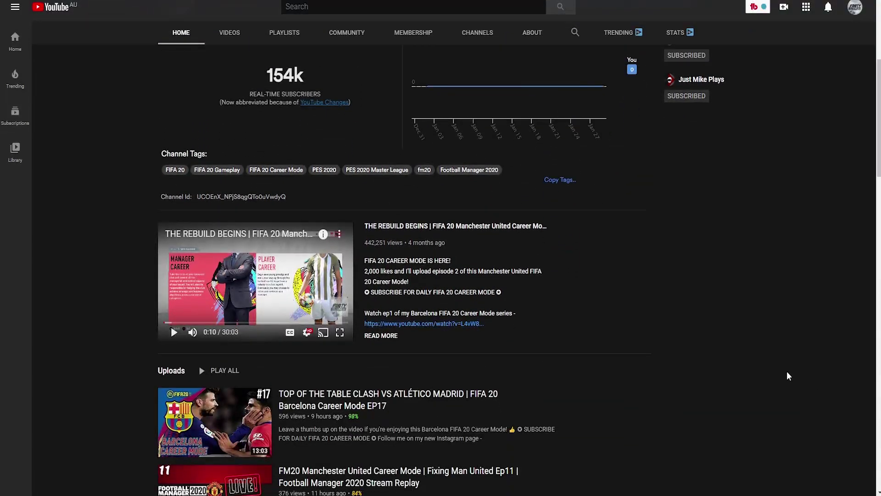
scroll(787, 371, down, 2)
scroll(787, 370, down, 1)
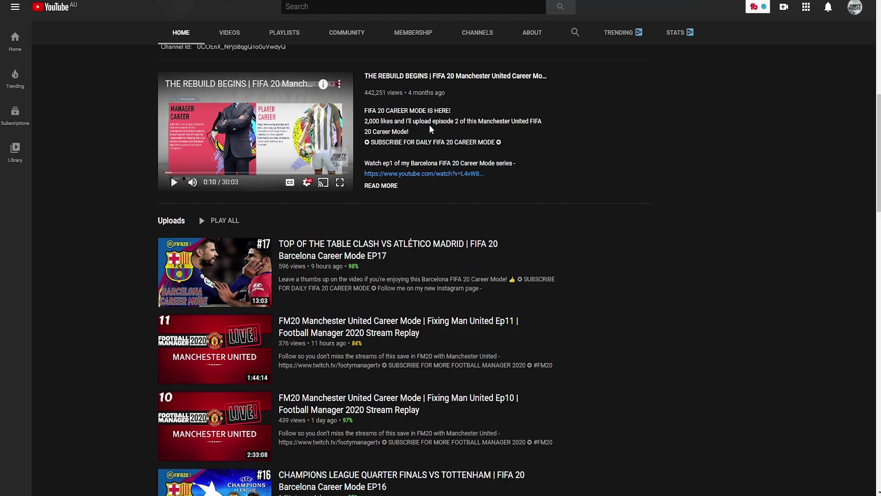
scroll(499, 219, down, 2)
scroll(489, 216, down, 1)
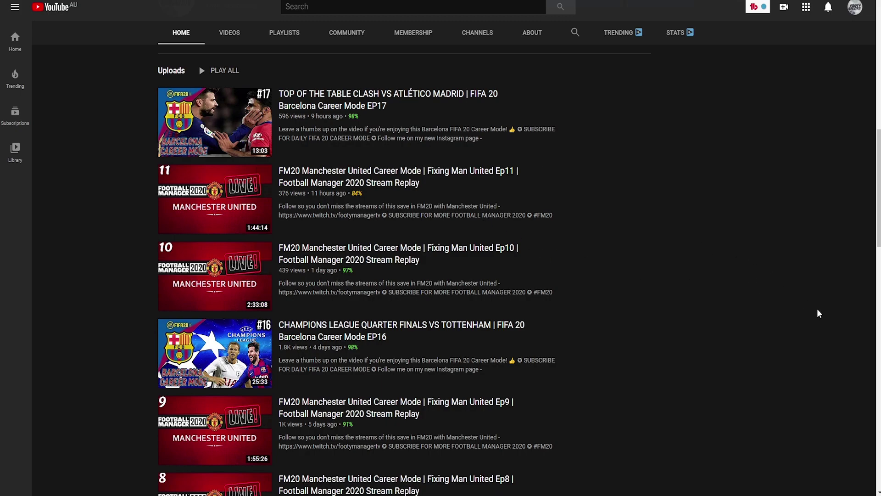
mouse_move(417, 206)
mouse_move(400, 344)
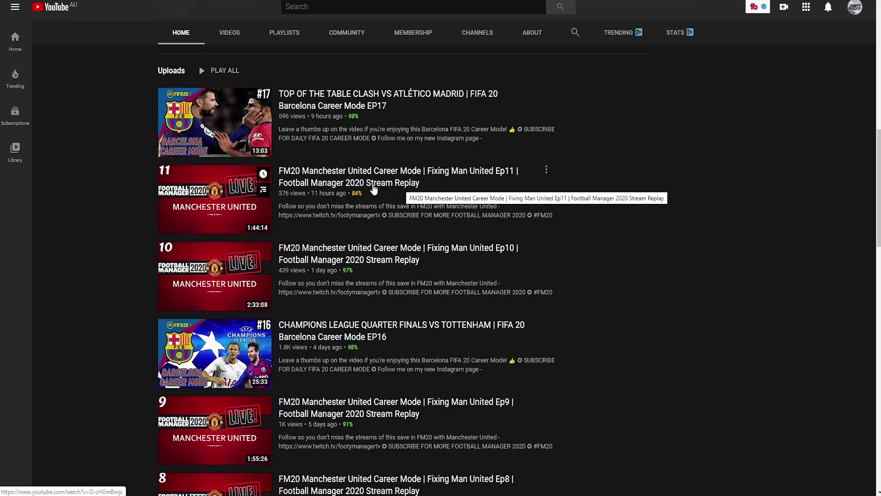
mouse_move(398, 176)
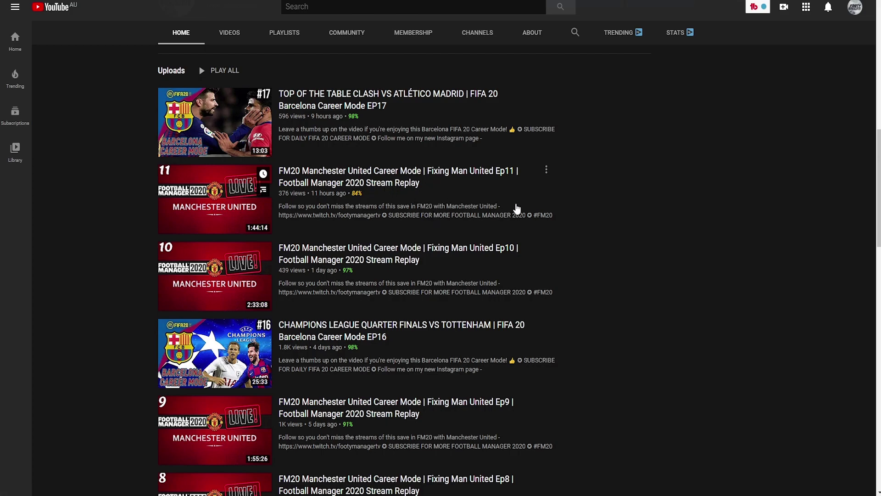
scroll(425, 293, down, 1)
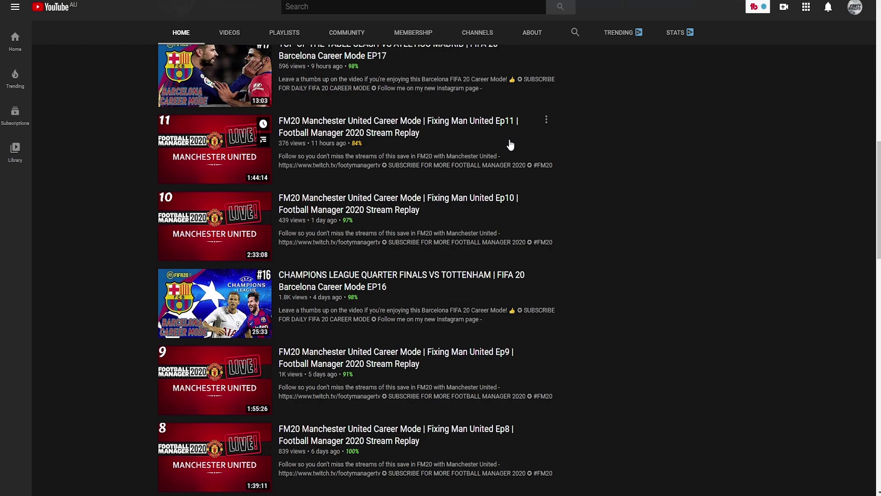
scroll(576, 229, up, 1)
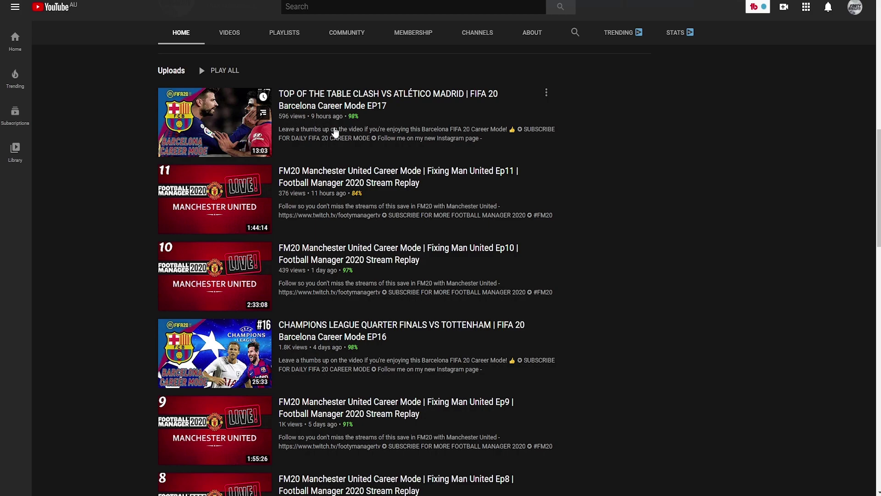
scroll(677, 246, down, 1)
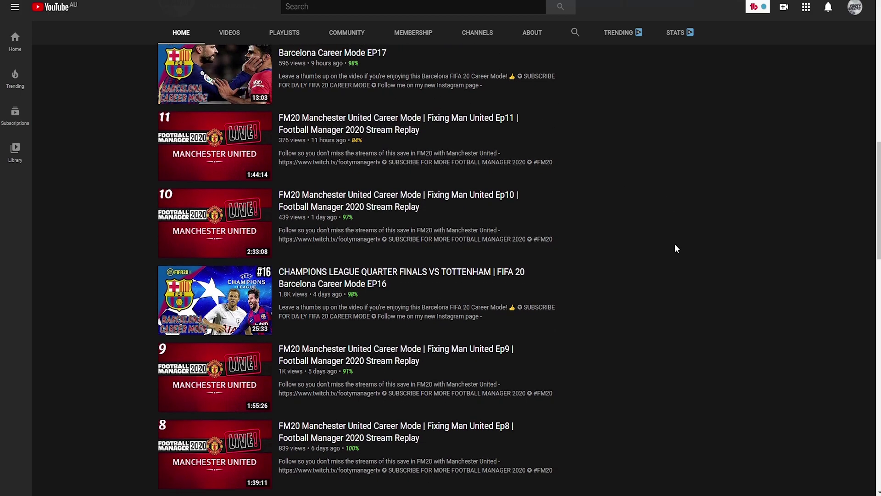
scroll(675, 248, down, 5)
scroll(679, 244, down, 6)
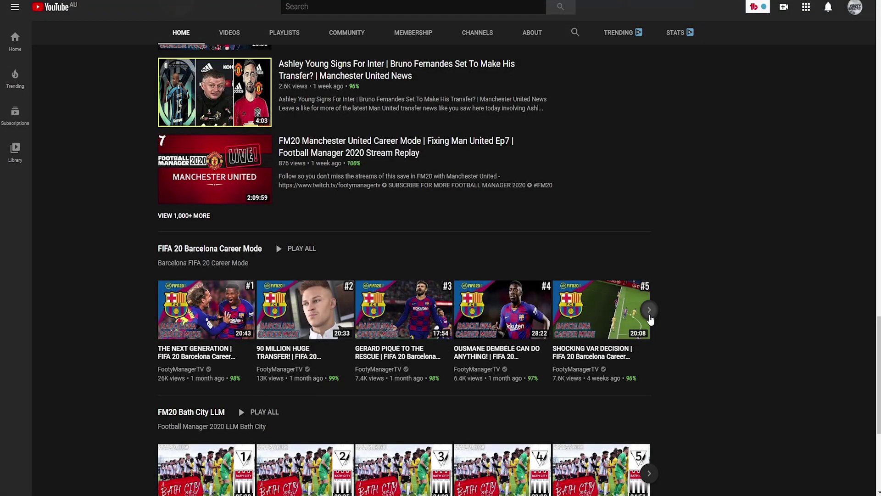
Page the FIFA 20 Barcelona Career Mode shelf back and forth until it shows episodes #8–#12.
click(649, 312)
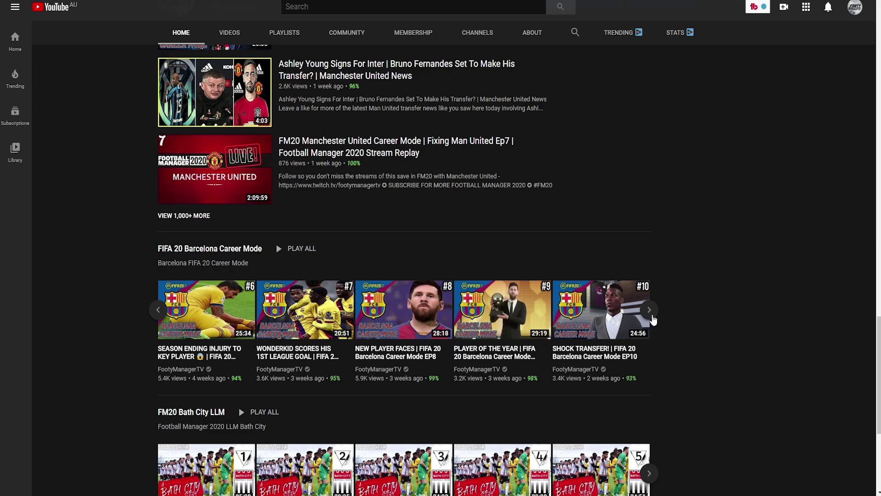
click(651, 316)
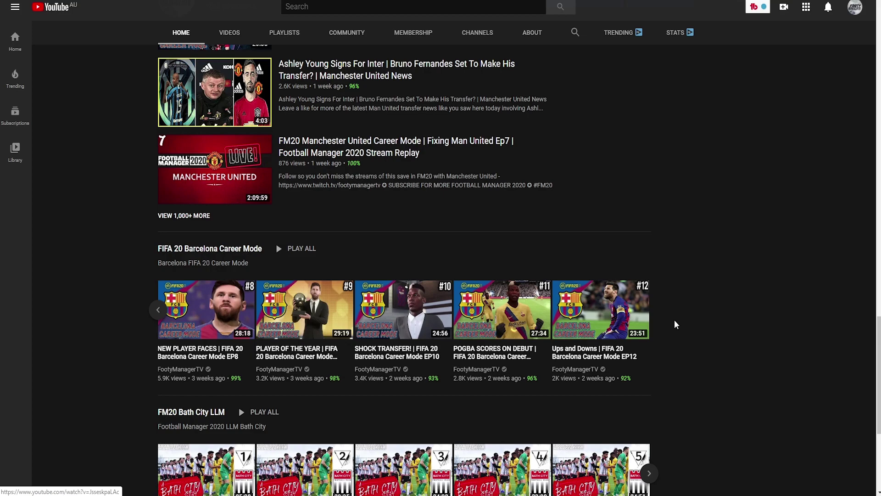
scroll(634, 314, down, 2)
scroll(594, 297, up, 2)
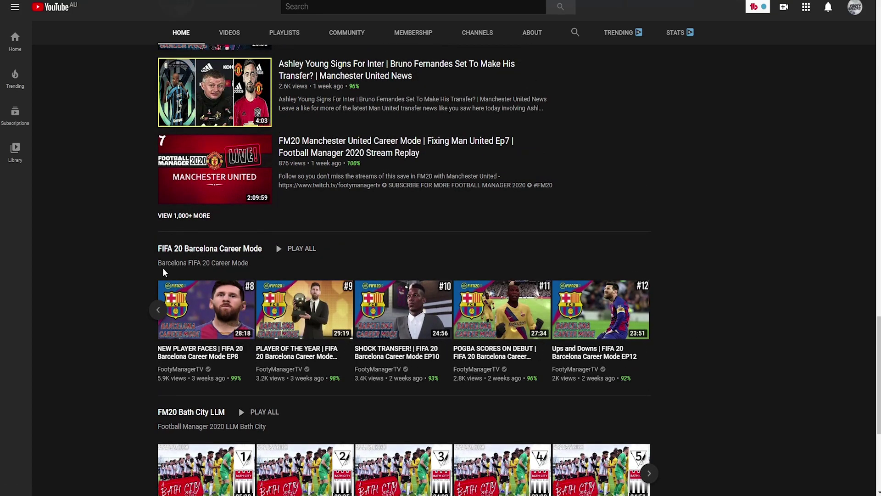
click(158, 310)
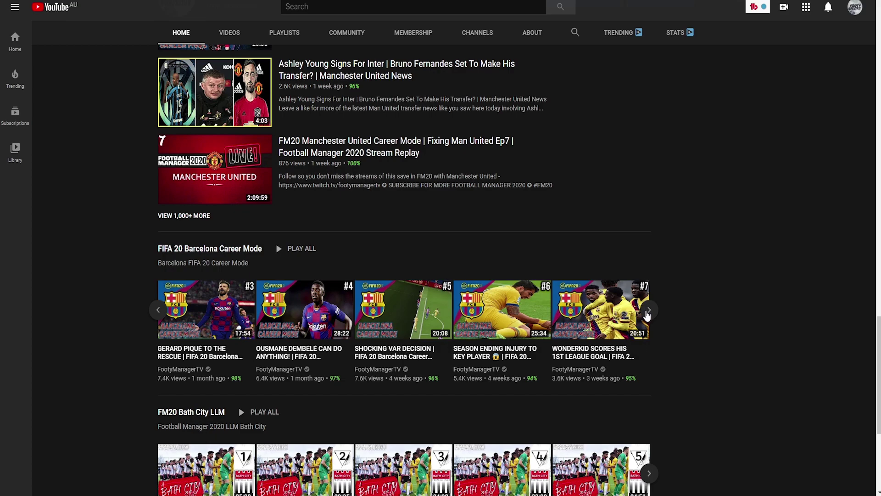
click(647, 315)
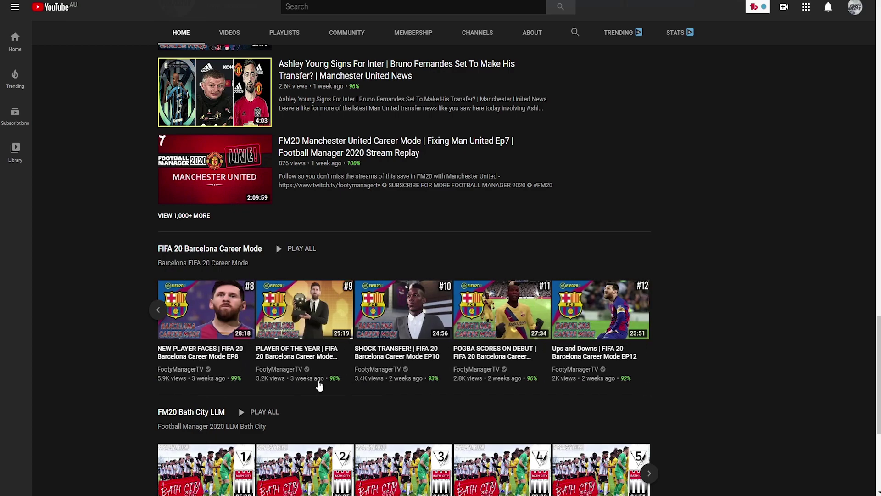
mouse_move(631, 329)
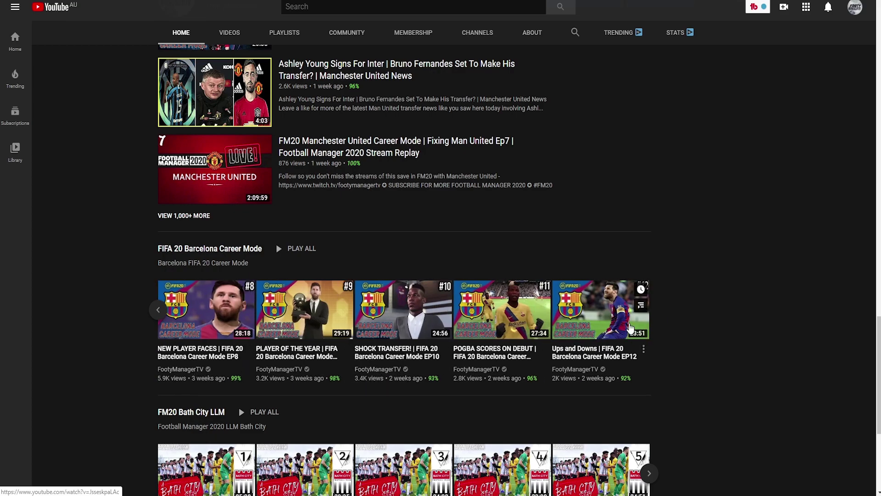
scroll(633, 334, up, 3)
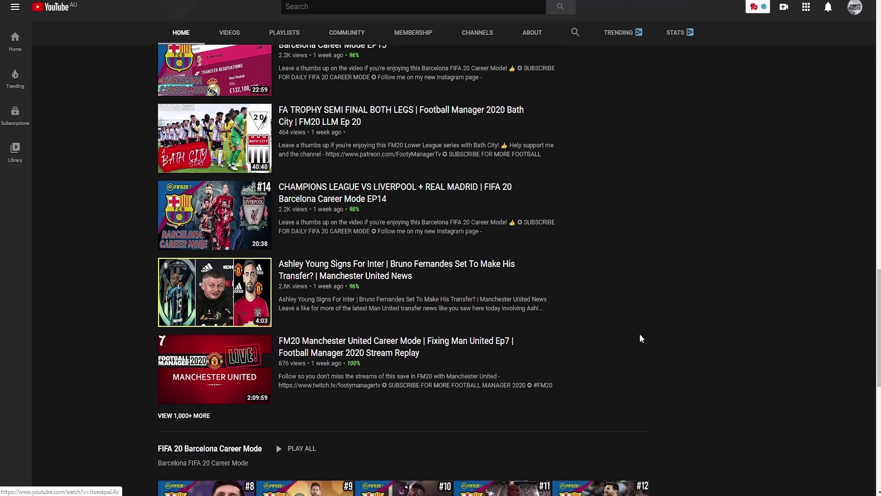
scroll(639, 337, up, 2)
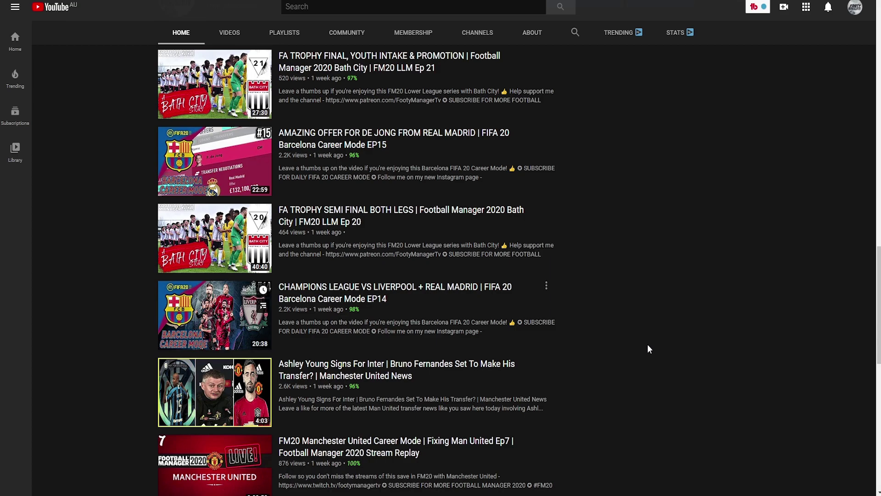
scroll(647, 349, up, 3)
scroll(648, 349, up, 3)
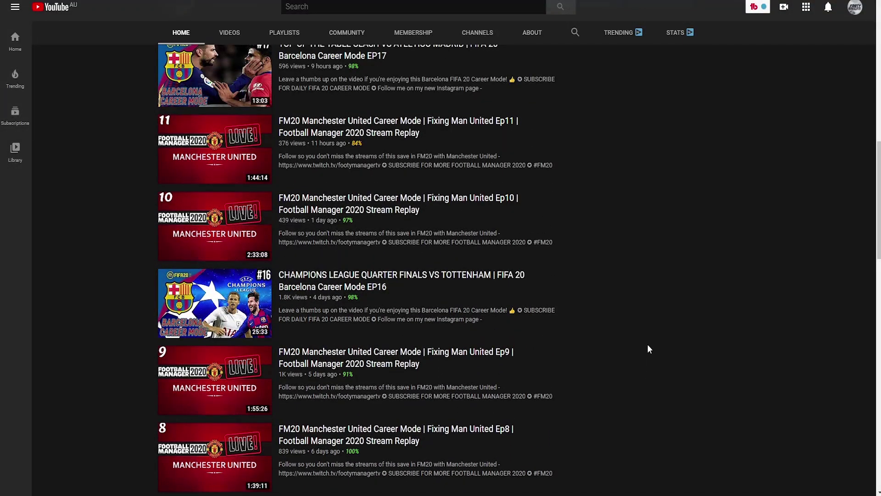
scroll(648, 349, up, 1)
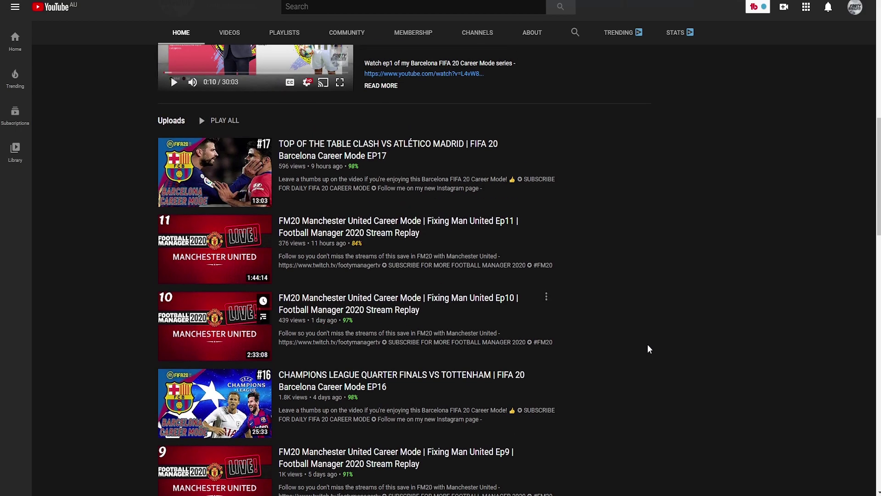
scroll(647, 349, up, 1)
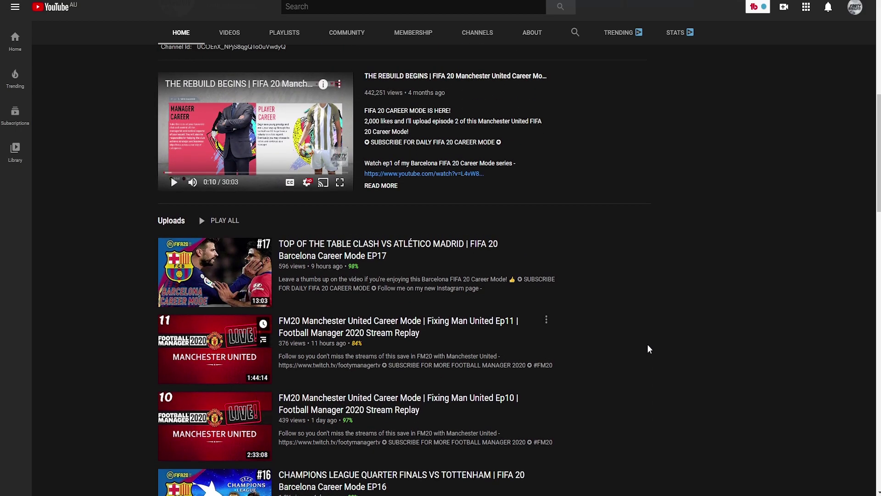
scroll(638, 336, up, 1)
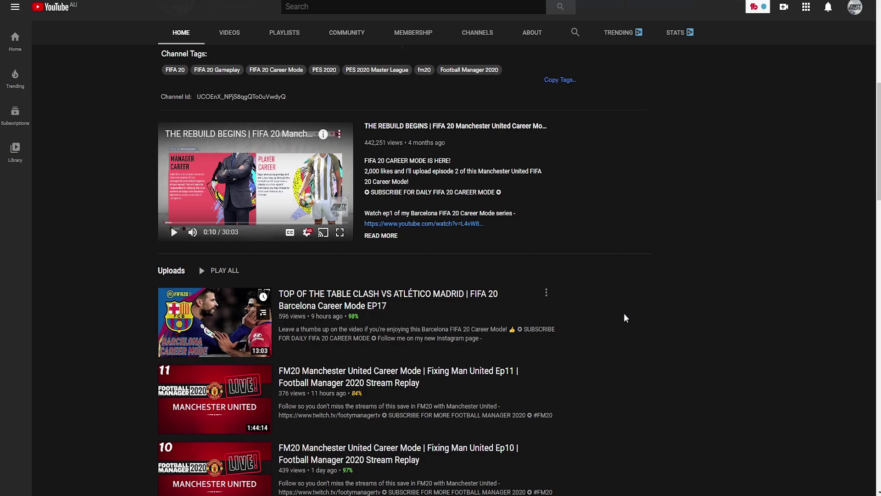
scroll(623, 312, up, 1)
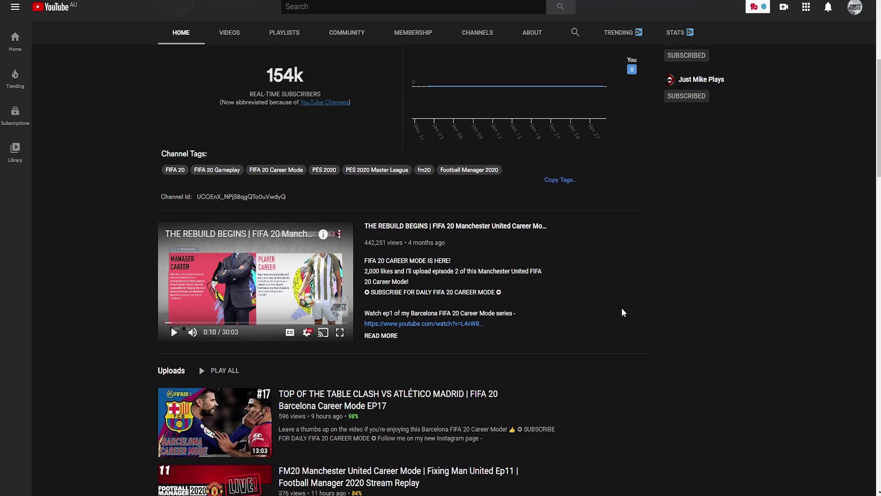
scroll(622, 308, up, 1)
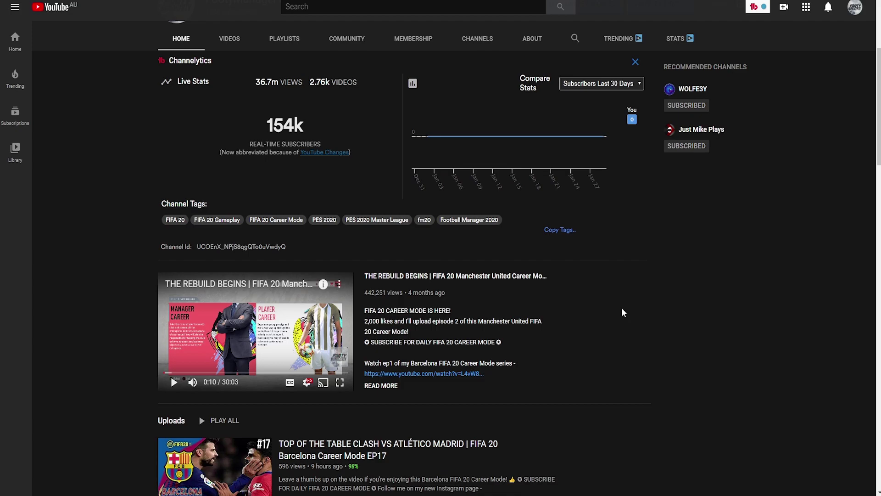
scroll(622, 313, up, 1)
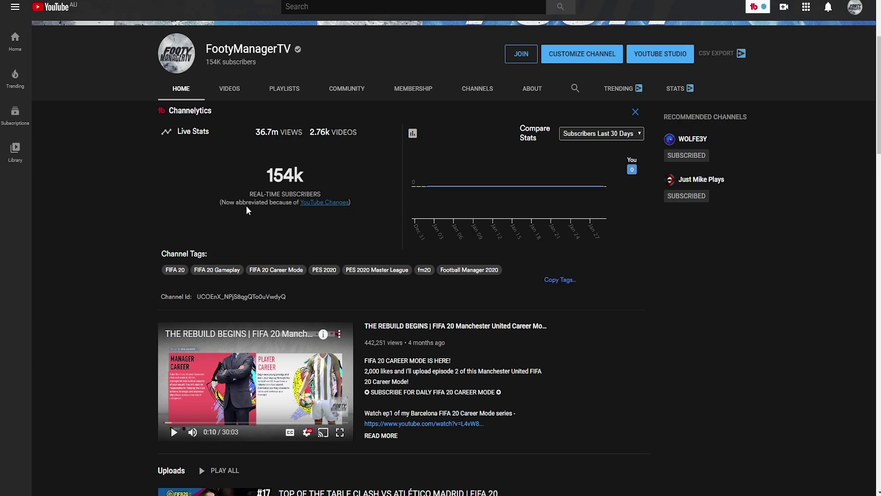
scroll(360, 252, up, 1)
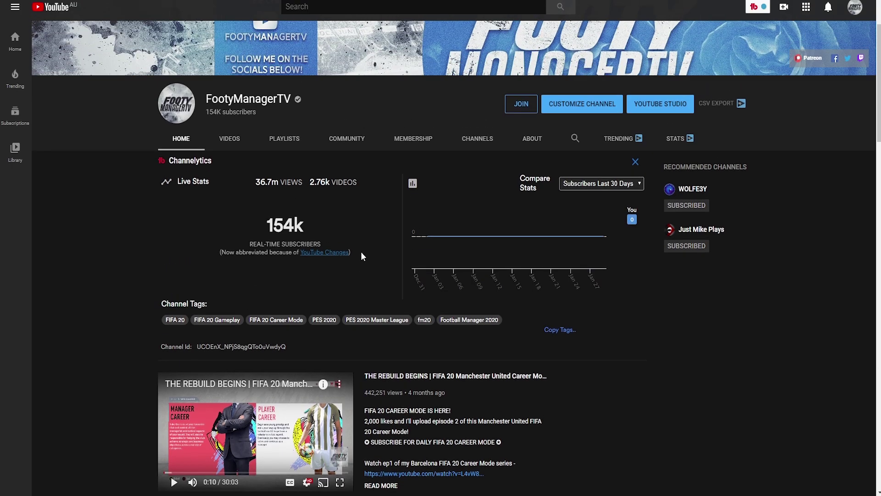
scroll(361, 252, down, 2)
scroll(335, 183, up, 1)
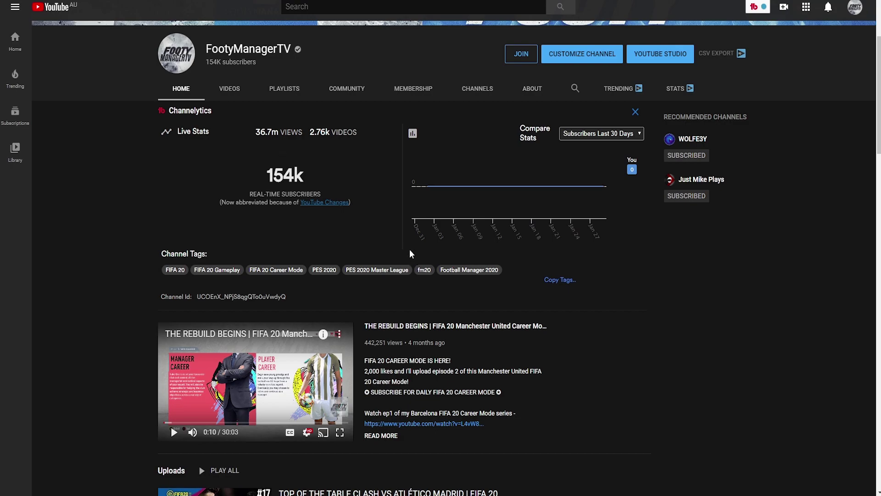
scroll(435, 246, down, 1)
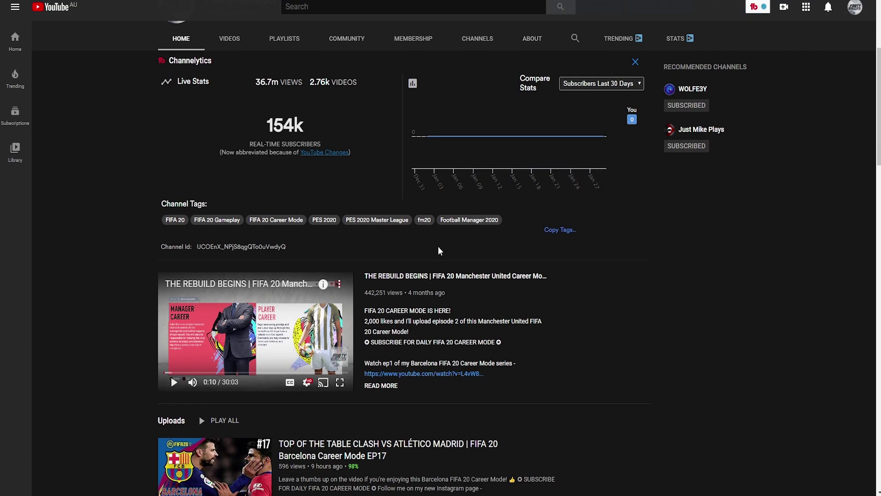
scroll(438, 250, up, 1)
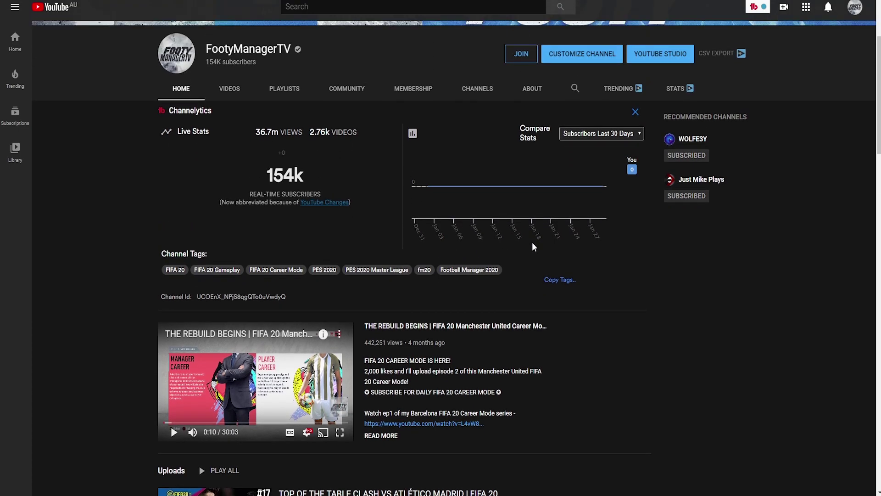
scroll(579, 272, down, 1)
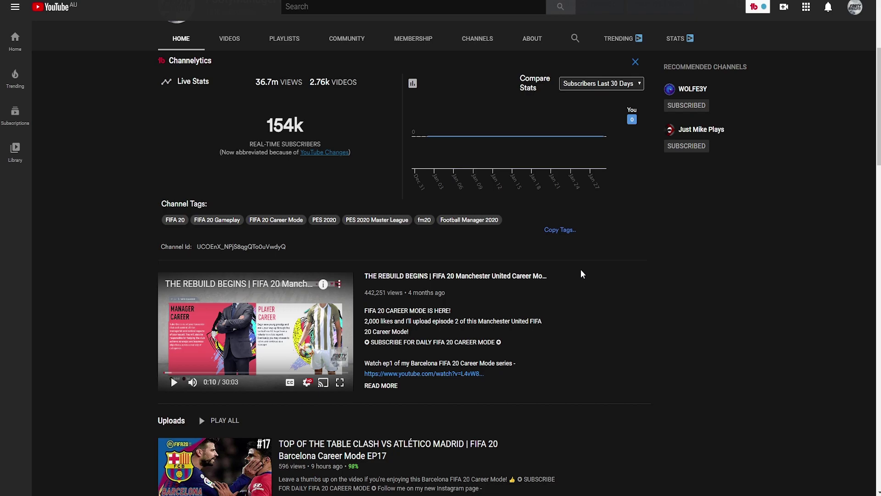
scroll(582, 274, down, 2)
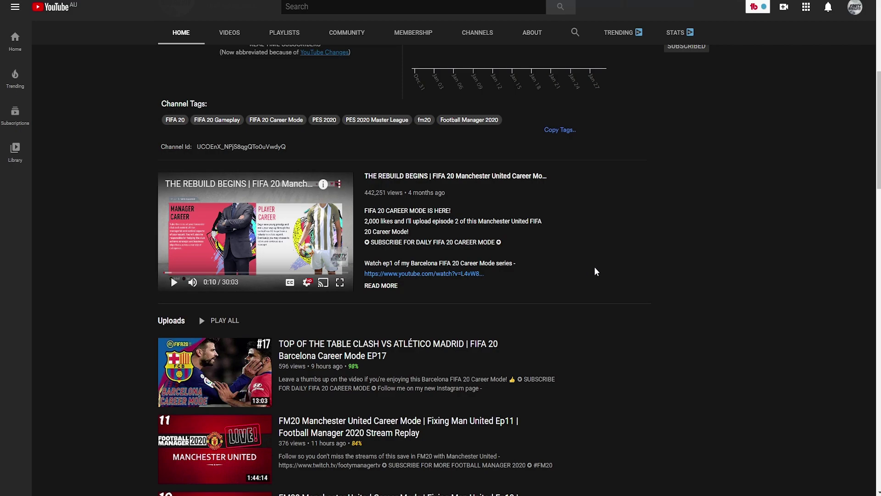
scroll(641, 310, down, 1)
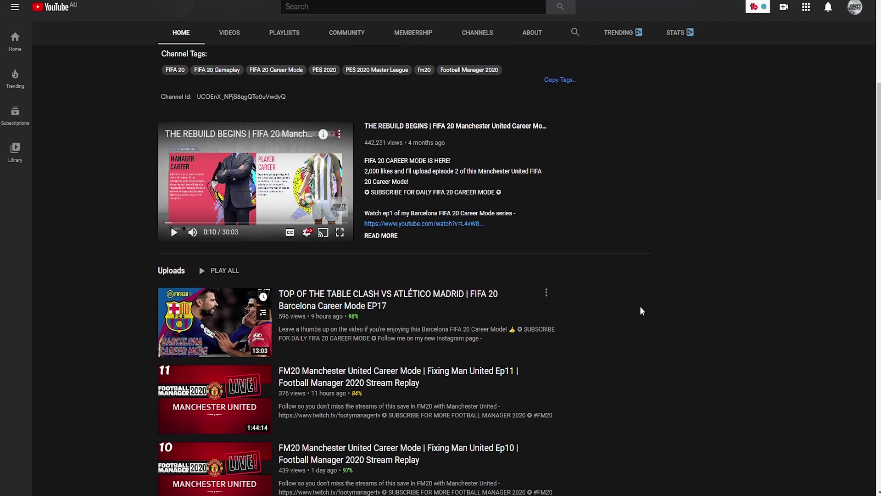
scroll(641, 310, up, 1)
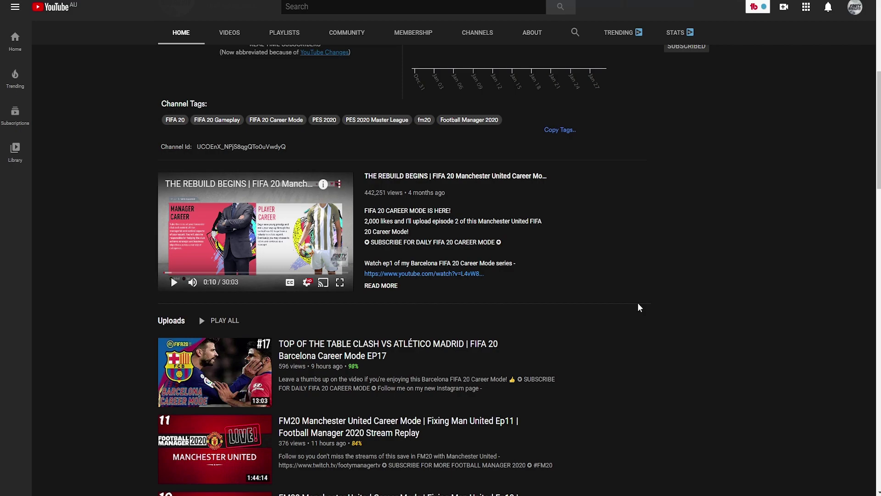
scroll(649, 301, down, 1)
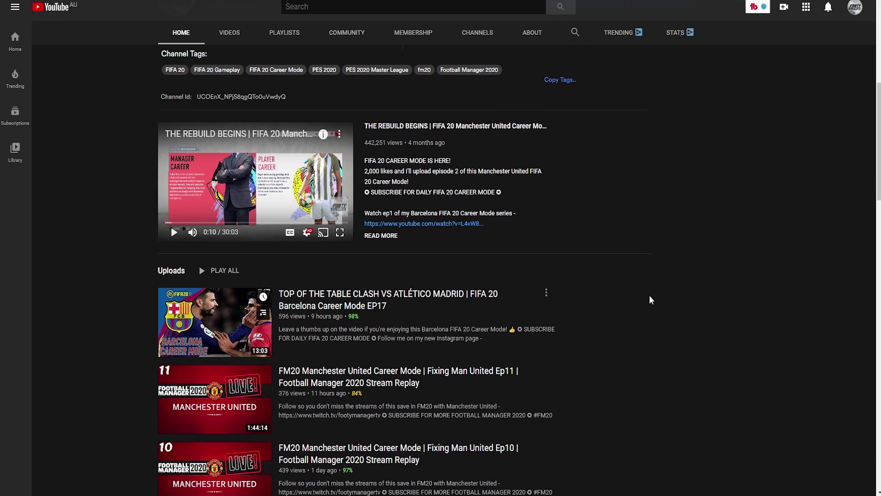
scroll(654, 274, up, 1)
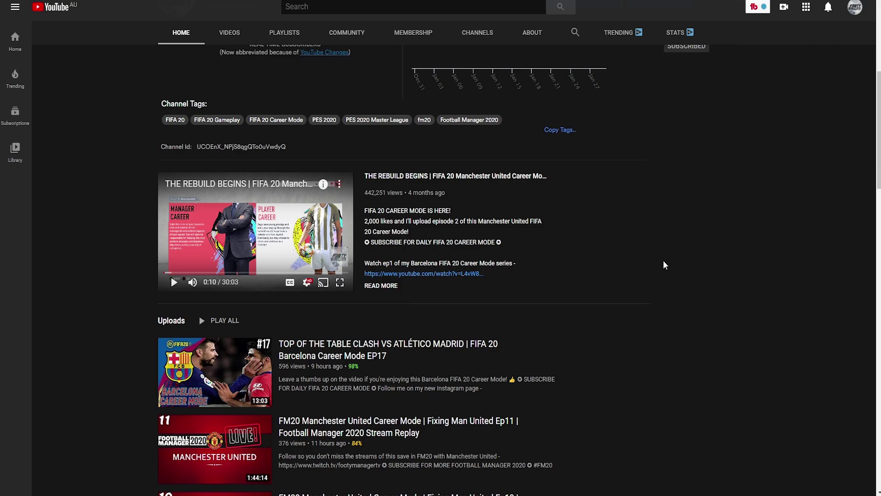
scroll(664, 265, down, 1)
scroll(475, 197, down, 5)
scroll(485, 199, down, 5)
scroll(489, 201, down, 4)
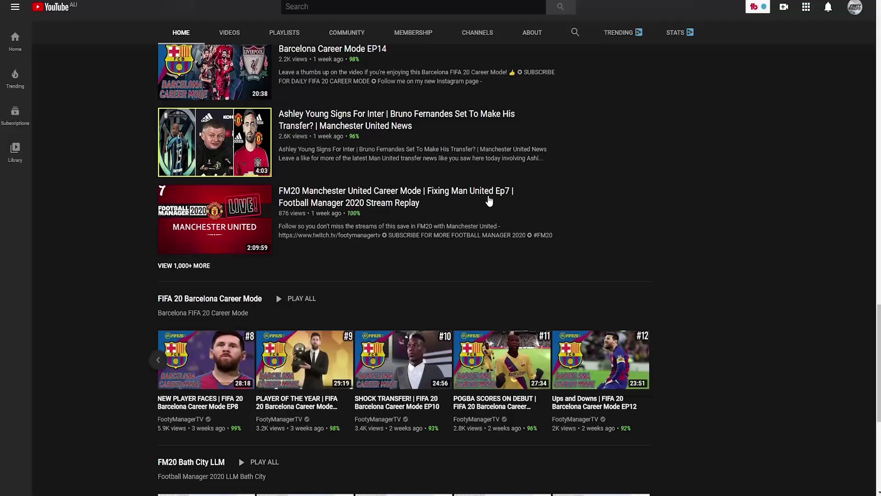
scroll(492, 199, down, 3)
scroll(499, 198, down, 2)
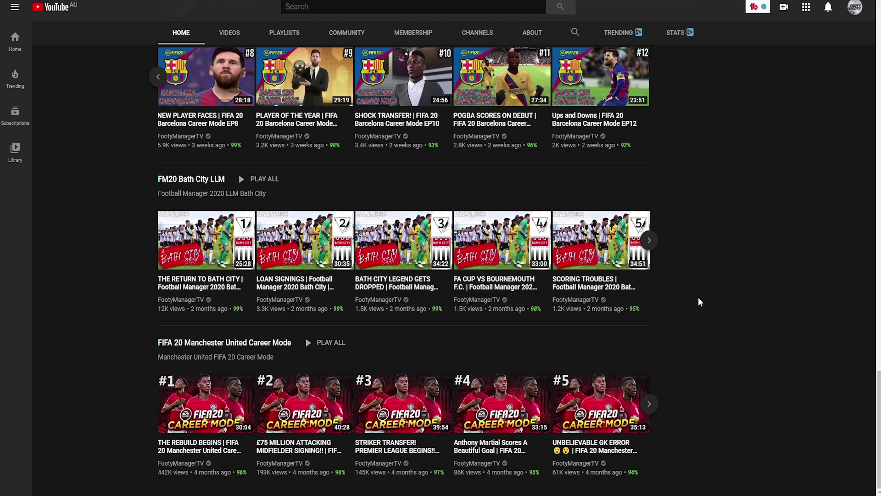
scroll(698, 301, up, 2)
scroll(696, 289, up, 2)
scroll(689, 275, up, 5)
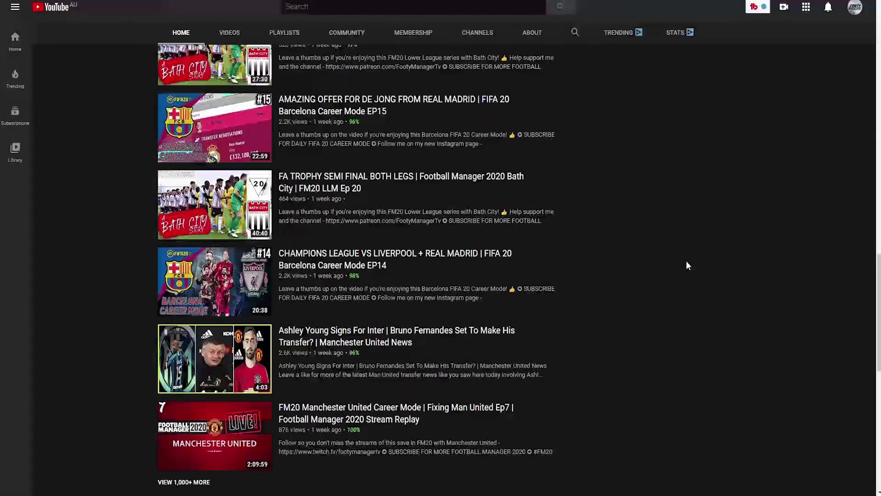
scroll(686, 265, up, 3)
scroll(687, 264, up, 3)
scroll(688, 263, up, 3)
scroll(687, 263, up, 1)
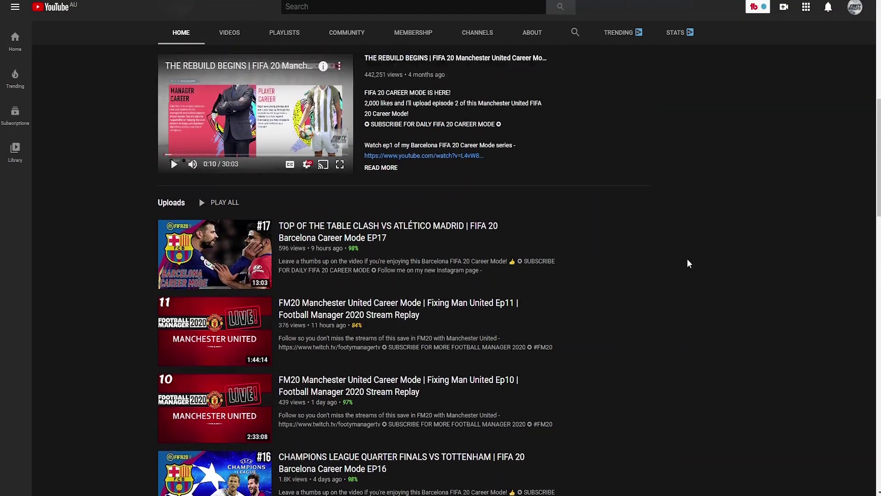
scroll(687, 263, up, 2)
scroll(687, 263, up, 2)
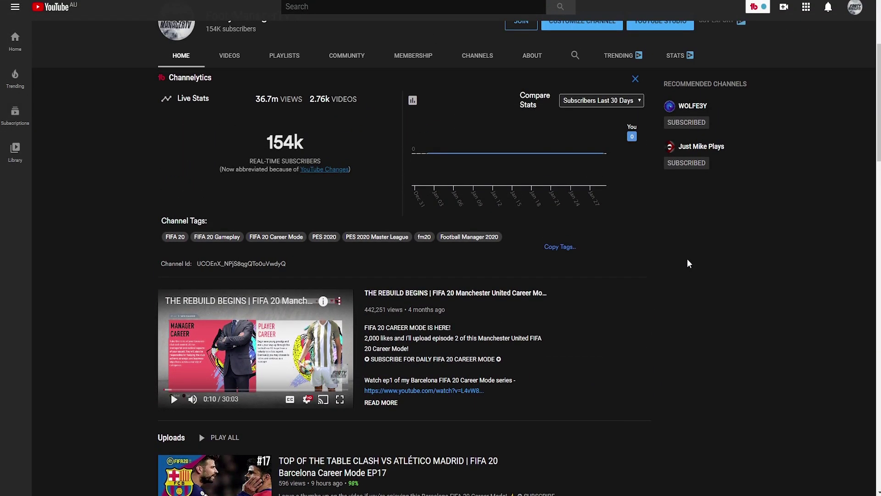
scroll(688, 263, down, 3)
scroll(687, 263, down, 1)
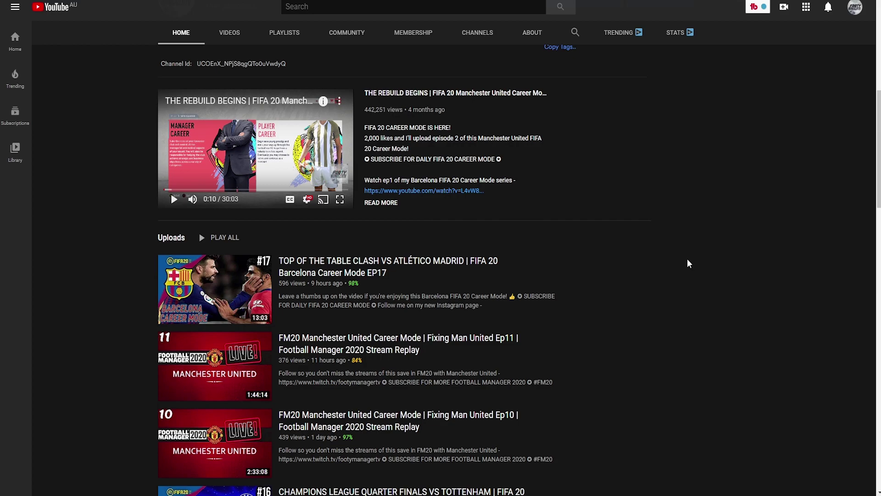
scroll(687, 264, down, 1)
scroll(684, 266, down, 2)
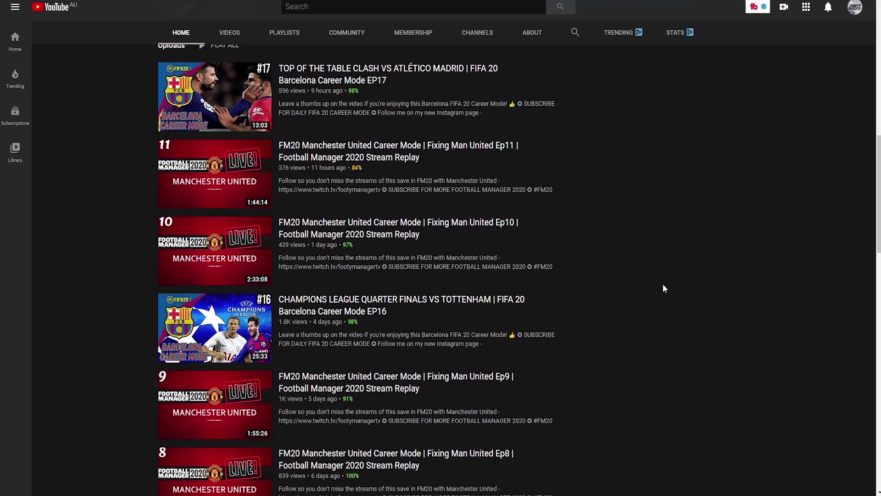
scroll(662, 283, down, 1)
scroll(643, 305, down, 2)
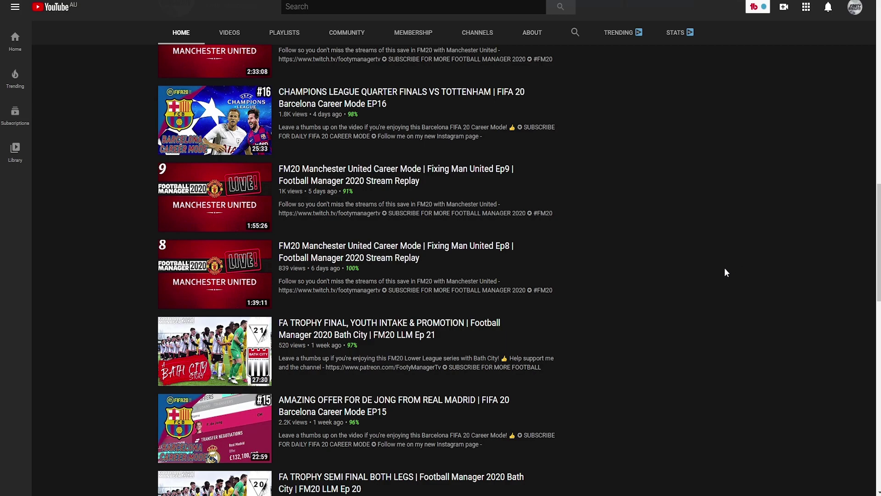
scroll(631, 241, up, 4)
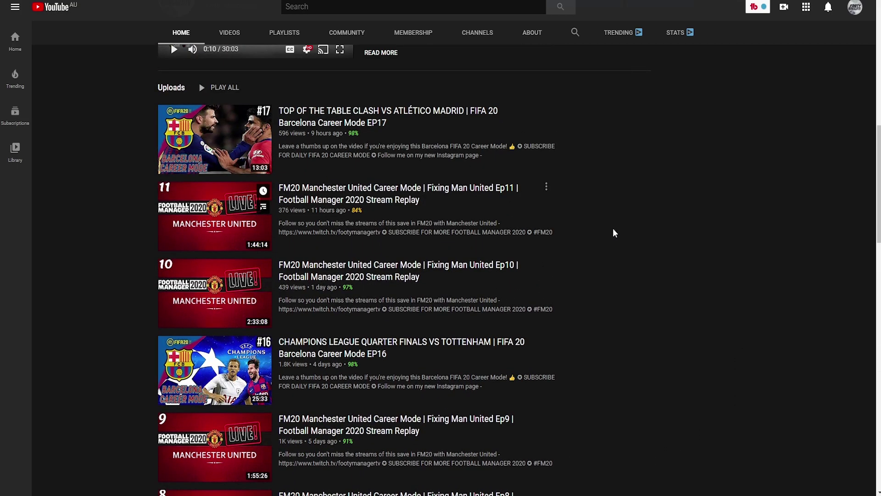
scroll(613, 233, up, 2)
scroll(611, 232, up, 2)
scroll(611, 233, up, 1)
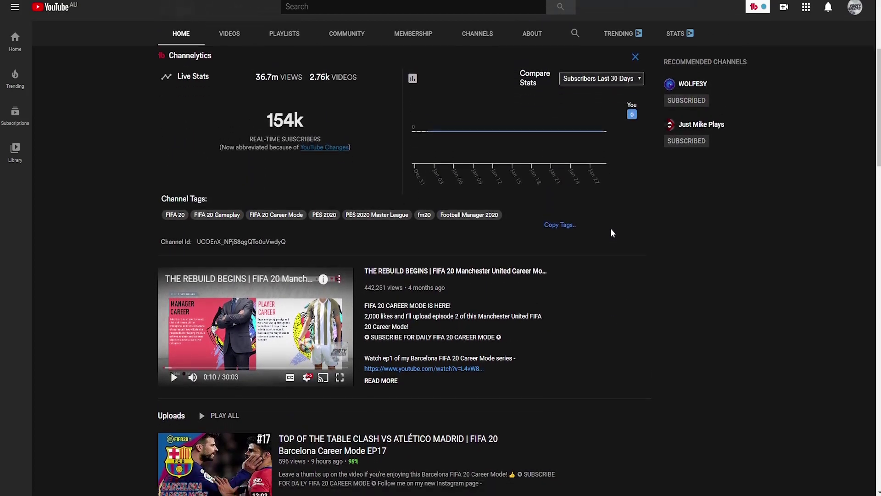
scroll(611, 233, down, 3)
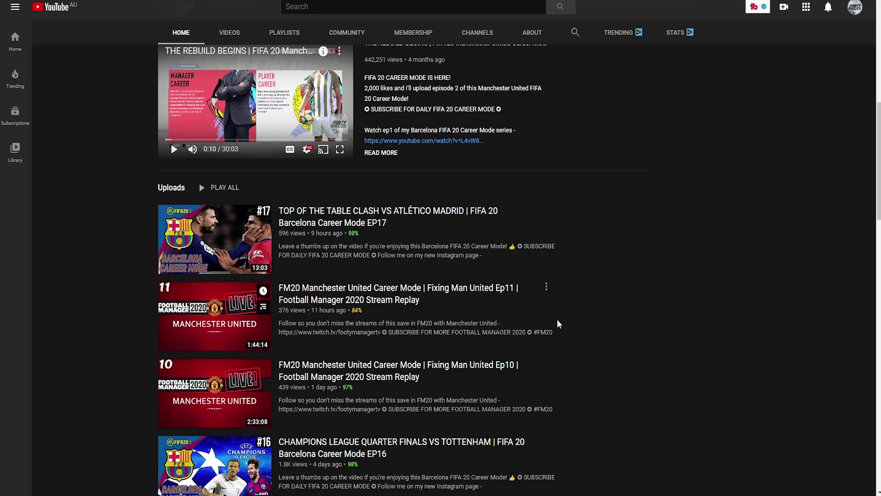
scroll(558, 324, up, 2)
scroll(562, 324, up, 1)
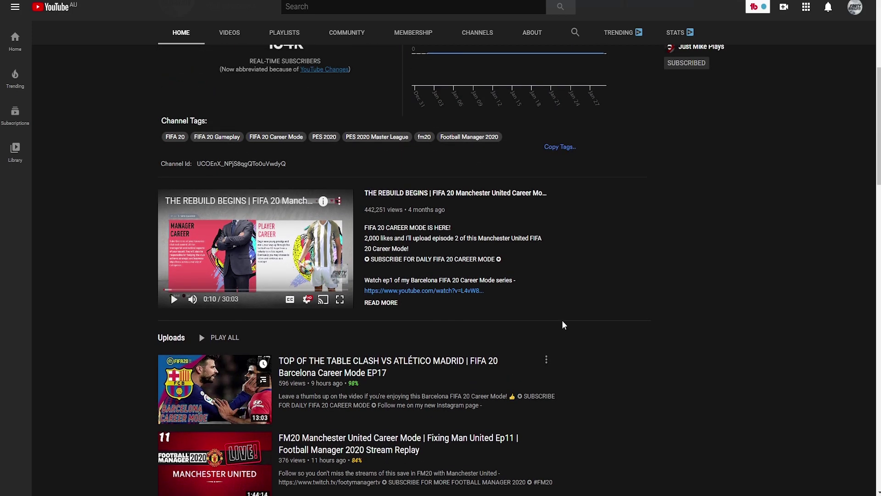
scroll(562, 325, up, 1)
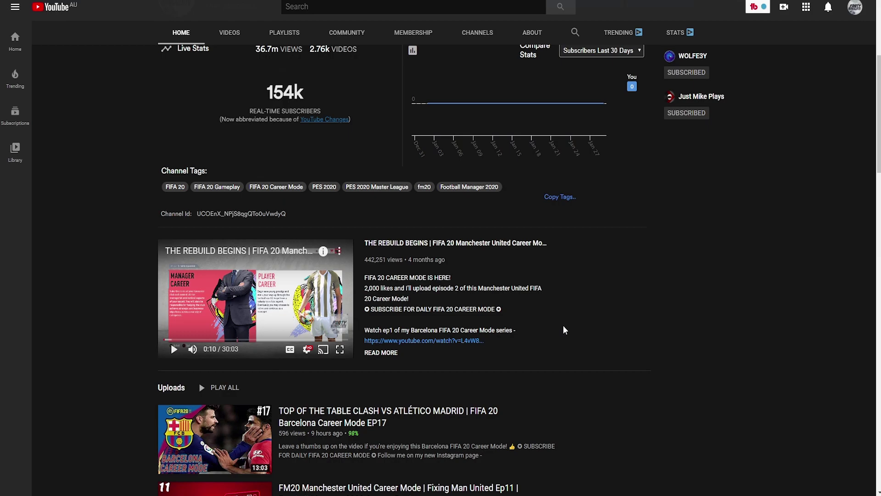
scroll(575, 341, up, 1)
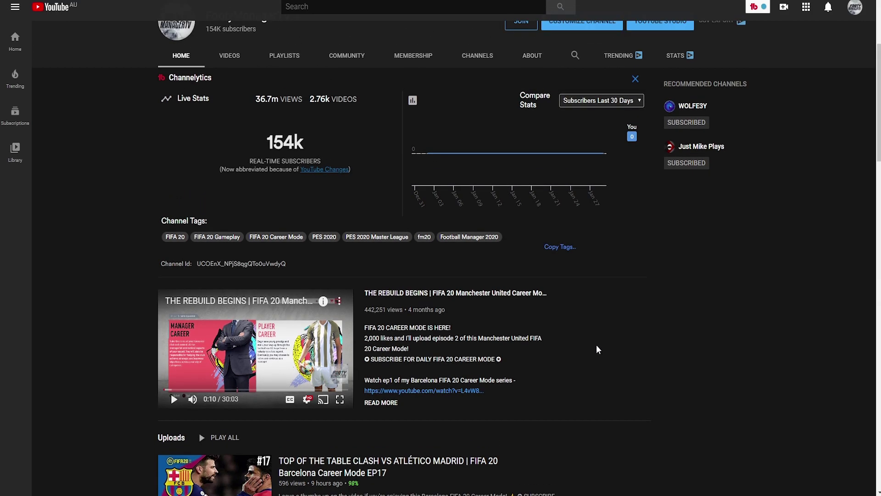
scroll(606, 332, down, 1)
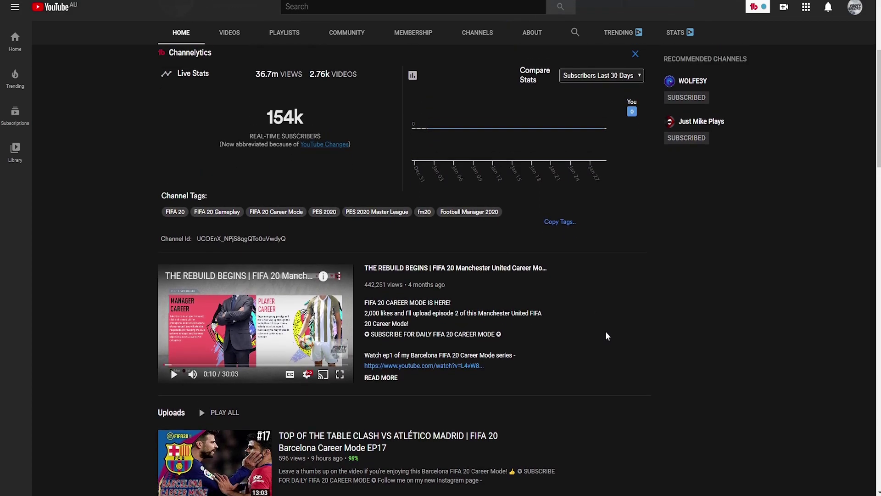
scroll(606, 331, up, 1)
scroll(605, 331, down, 1)
scroll(604, 328, down, 1)
scroll(510, 334, down, 1)
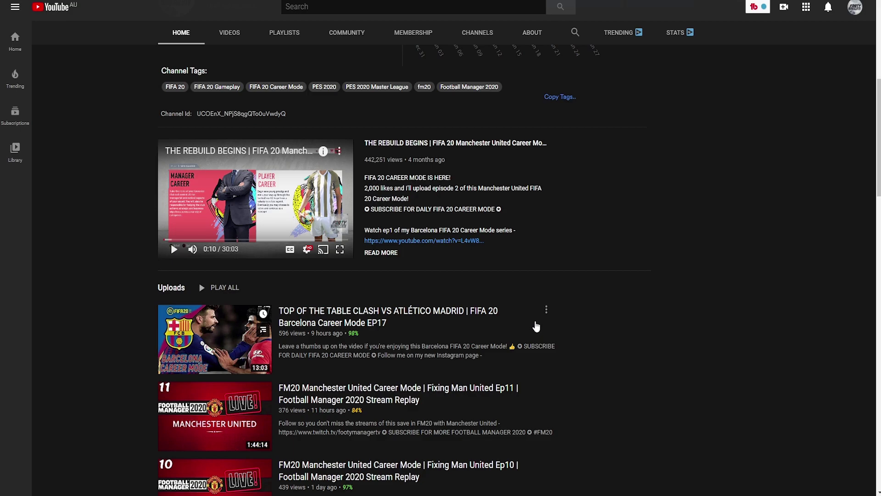
scroll(652, 327, up, 5)
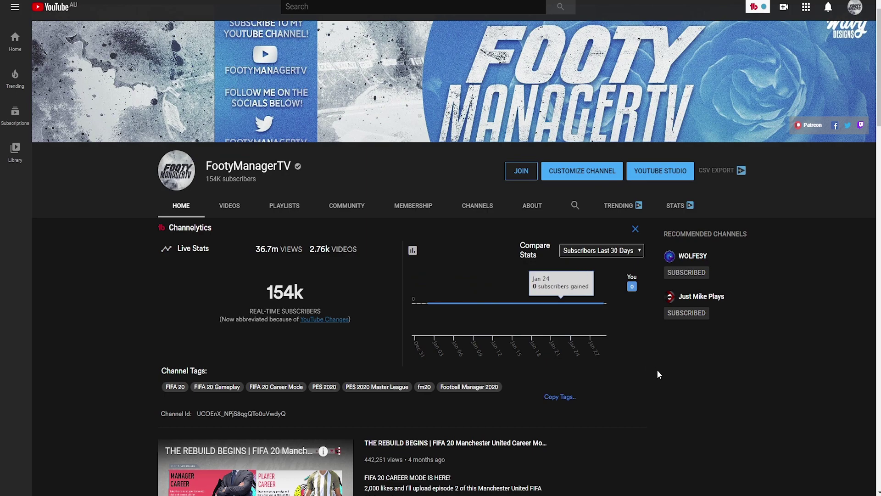
scroll(661, 375, down, 3)
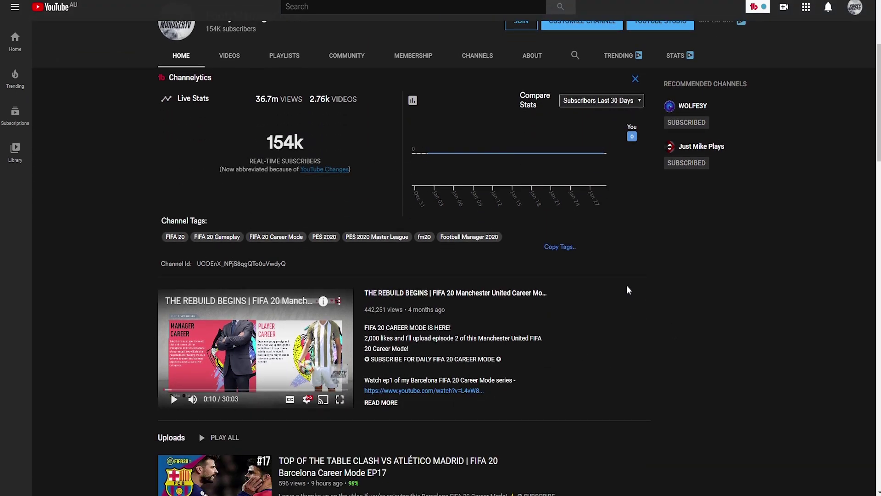
scroll(614, 290, down, 2)
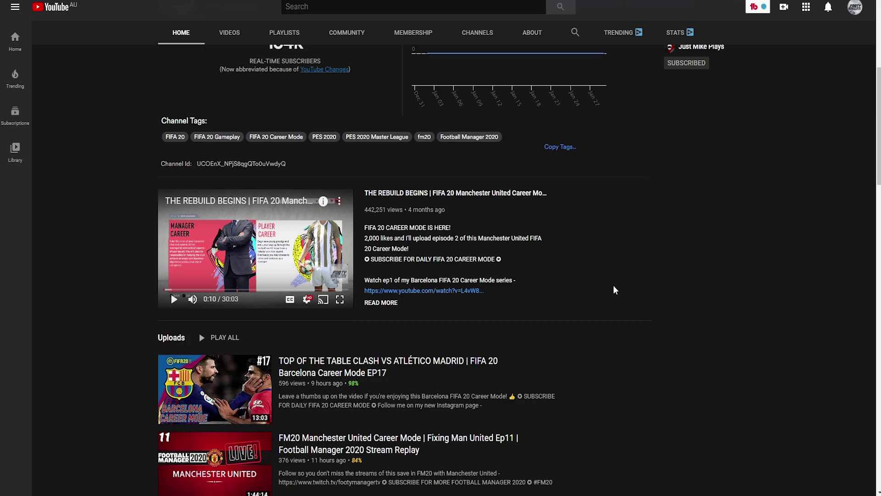
scroll(614, 290, down, 2)
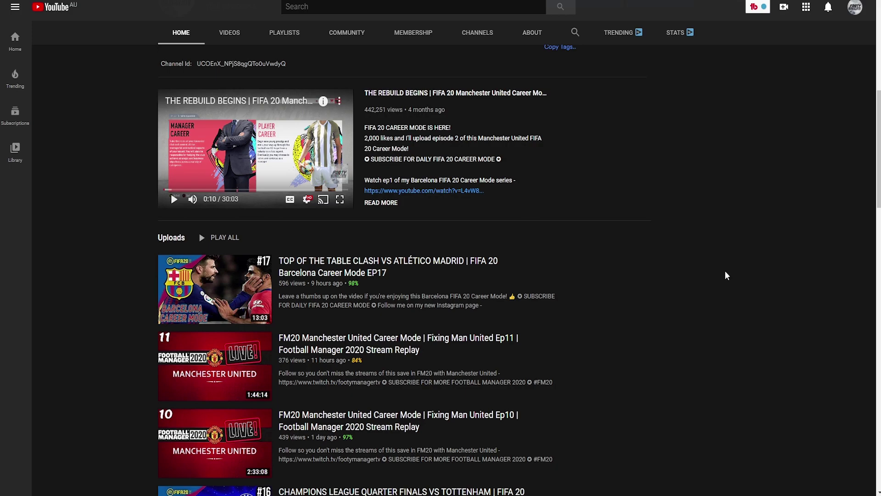
scroll(727, 276, down, 1)
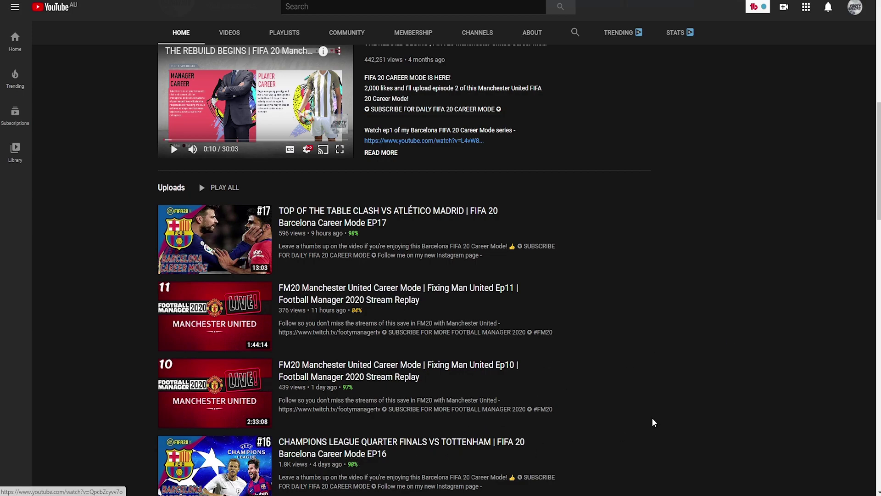
scroll(665, 411, up, 1)
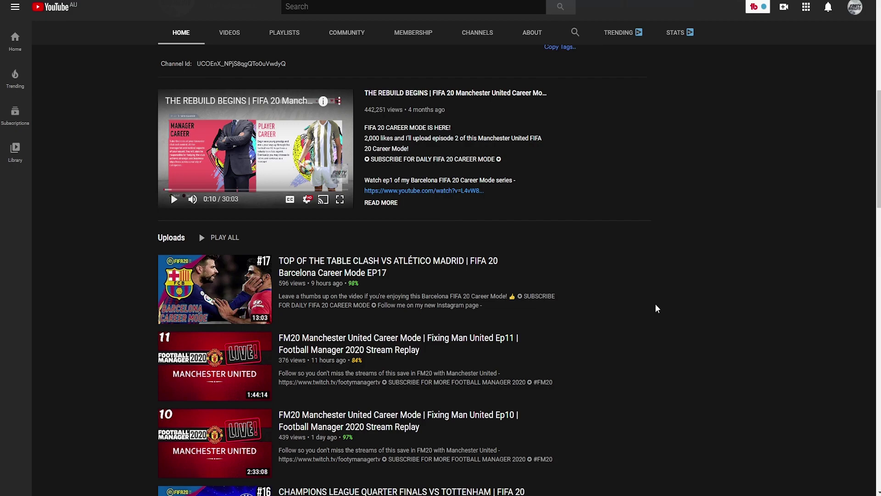
scroll(656, 308, up, 1)
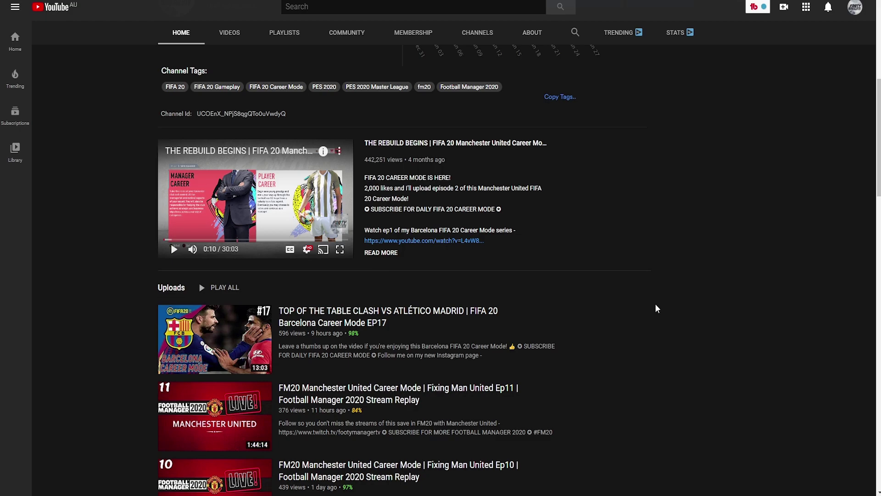
scroll(656, 309, down, 1)
scroll(657, 308, down, 1)
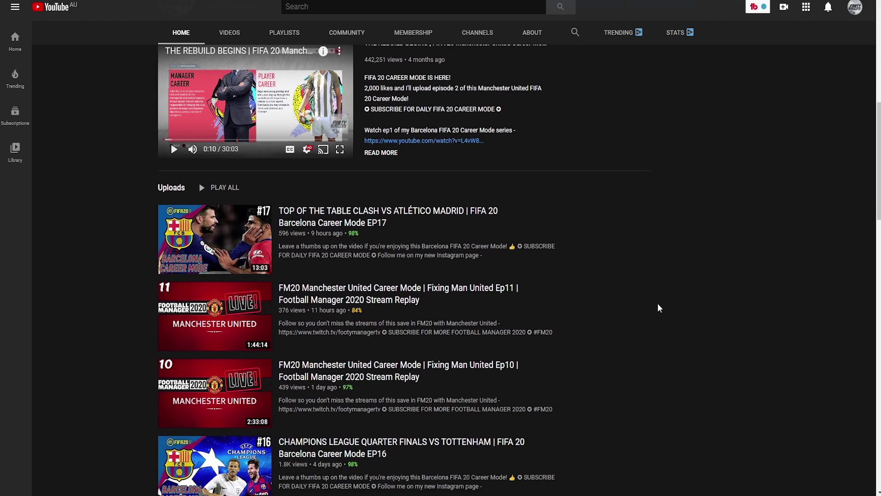